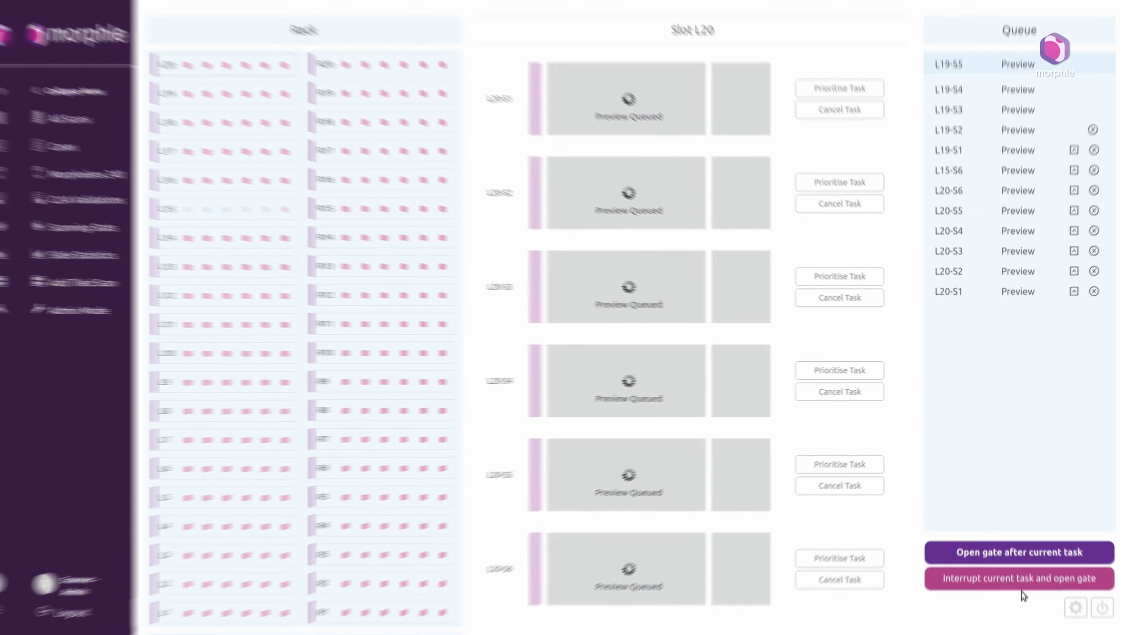
# Step: Interrupt the current scanner task and open the gate so slot L15 is flagged as replaced
pyautogui.click(989, 562)
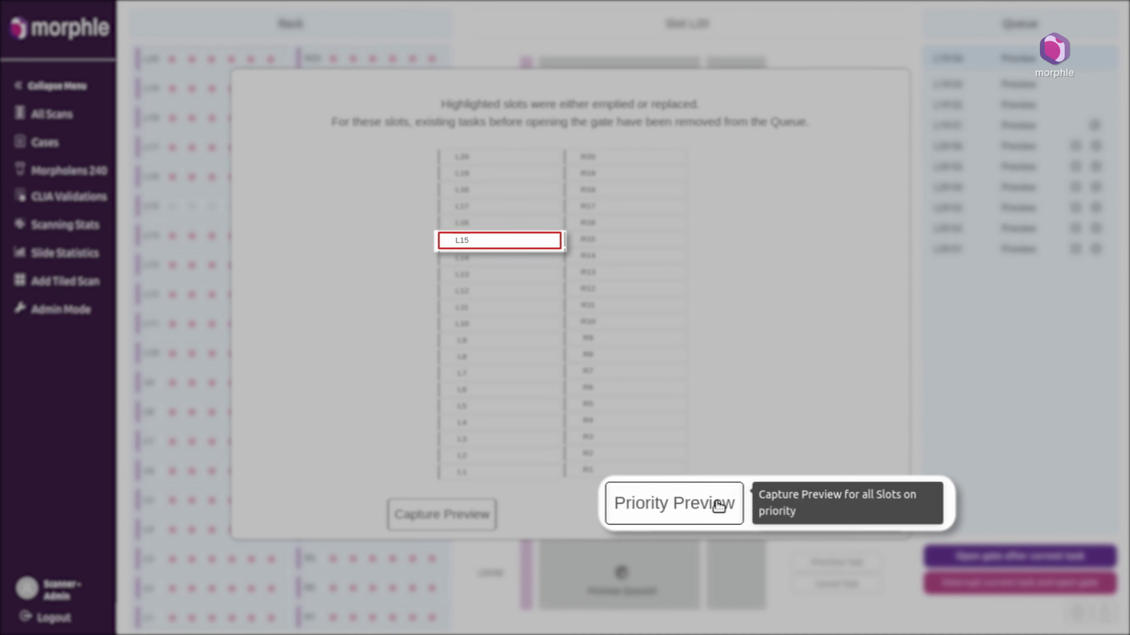
# Step: Capture priority previews of slot L15 and queue the L15-S2 STAT slide for scanning
pyautogui.click(727, 513)
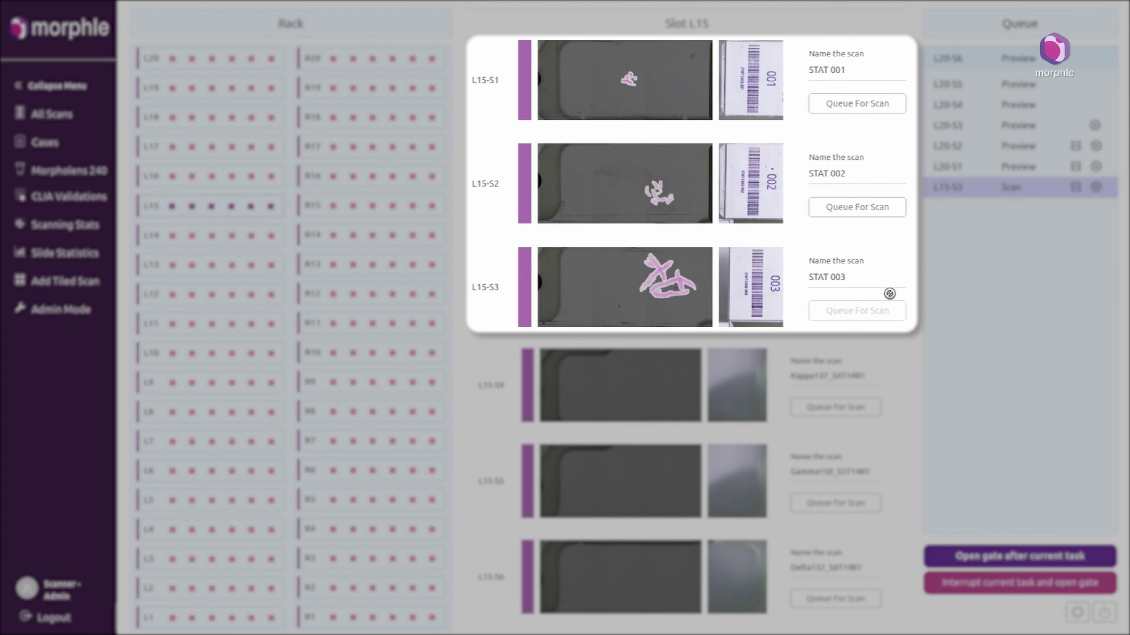
pyautogui.click(894, 212)
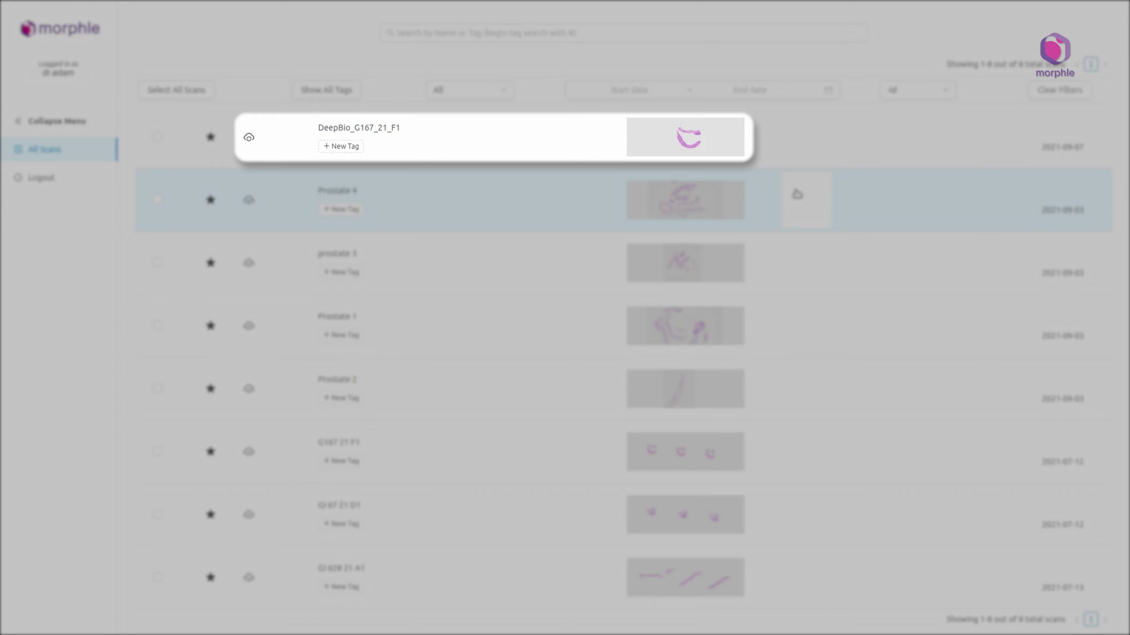
# Step: Open scan DeepBio_G167_21_F1, zoom to 20X and pan across the tissue before zooming out
pyautogui.click(702, 142)
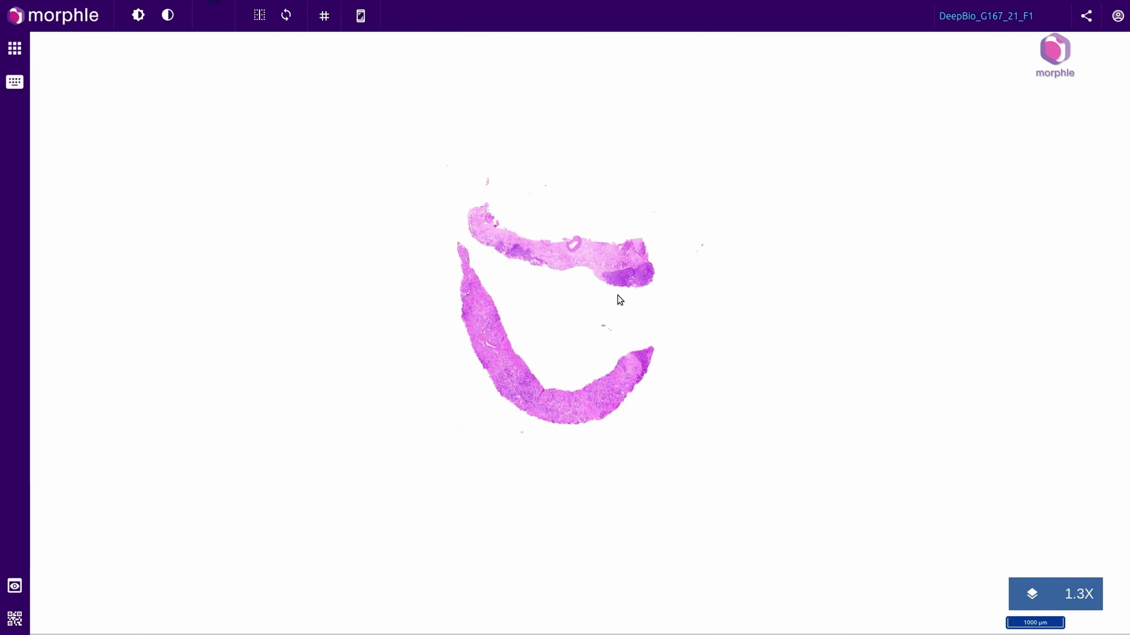
pyautogui.scroll(3, 590, 405)
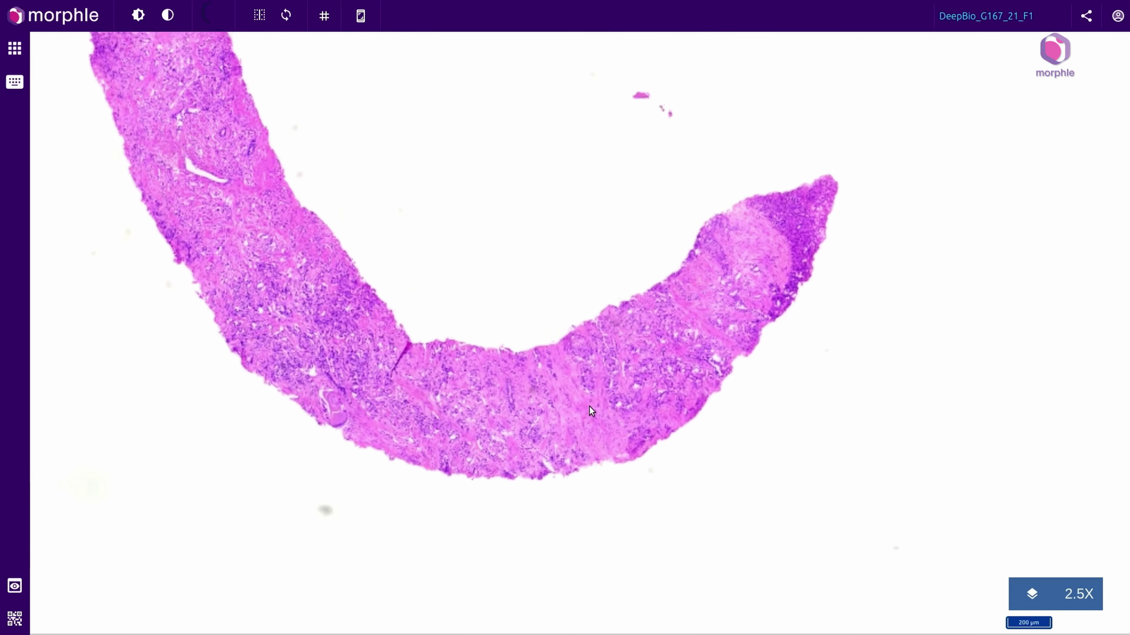
pyautogui.scroll(2, 587, 404)
pyautogui.scroll(2, 658, 336)
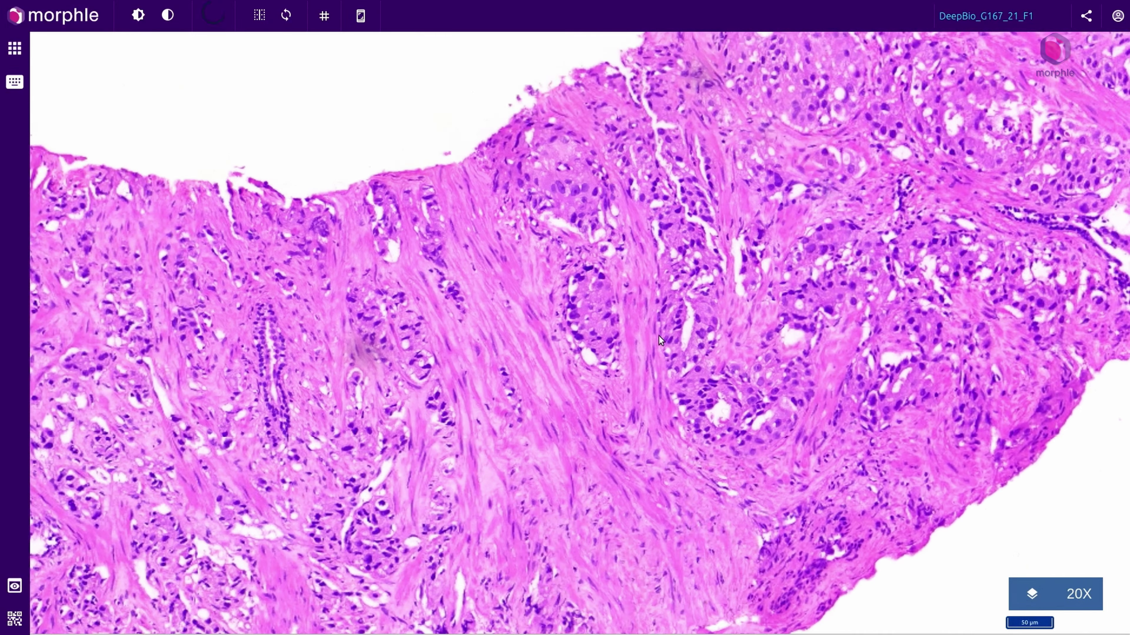
pyautogui.moveTo(722, 269); pyautogui.dragTo(451, 325)
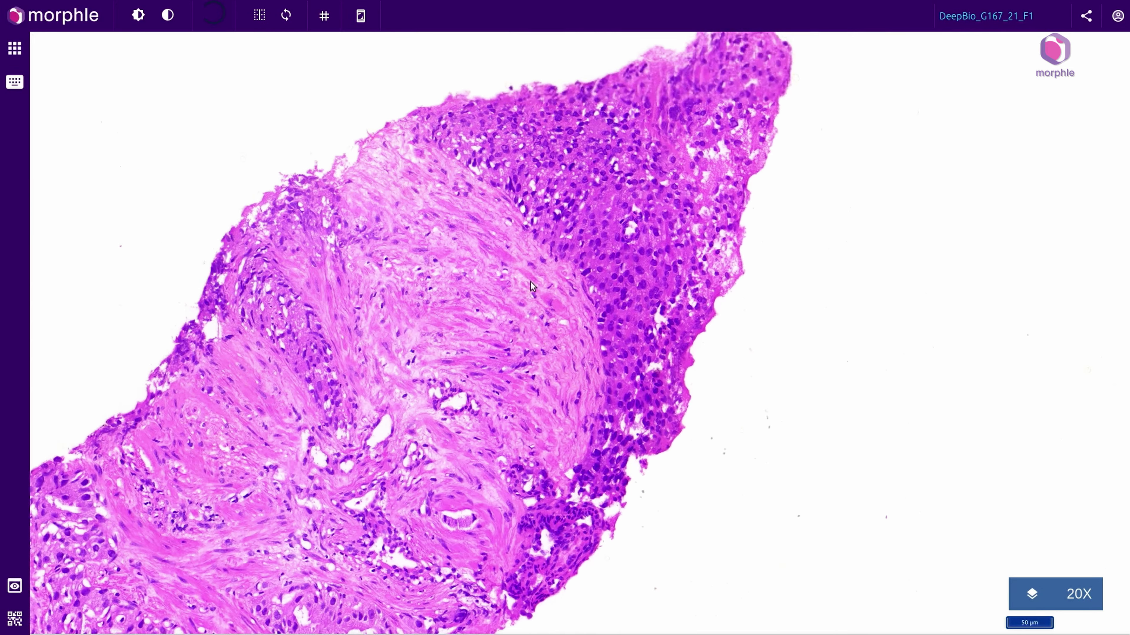
pyautogui.moveTo(531, 281); pyautogui.dragTo(457, 395)
pyautogui.scroll(-3, 457, 394)
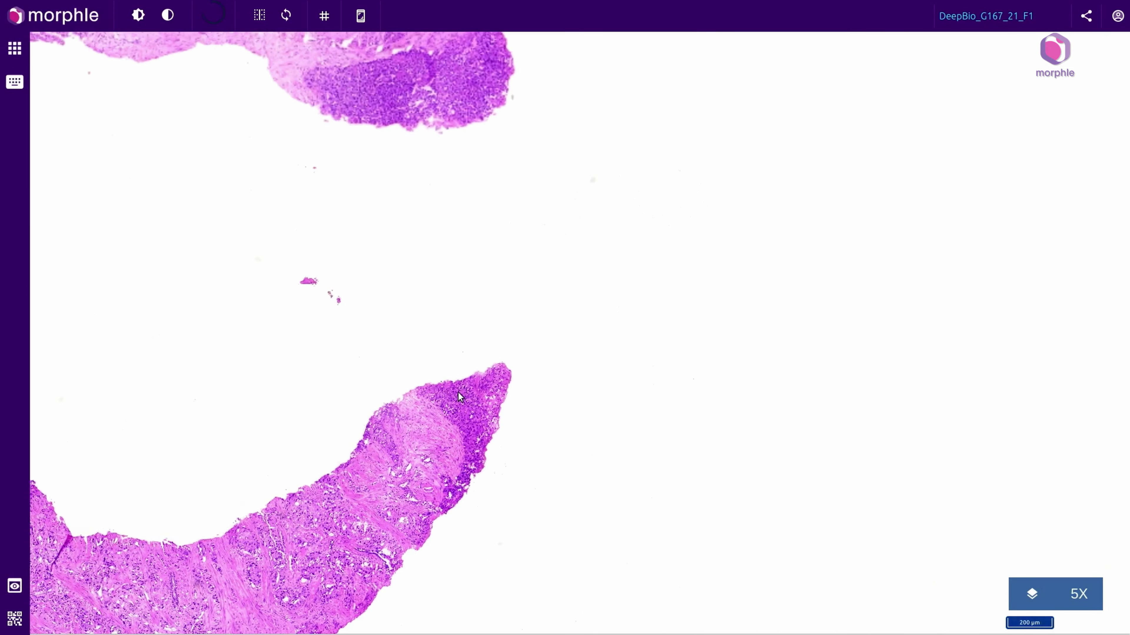
pyautogui.moveTo(456, 309); pyautogui.dragTo(474, 328)
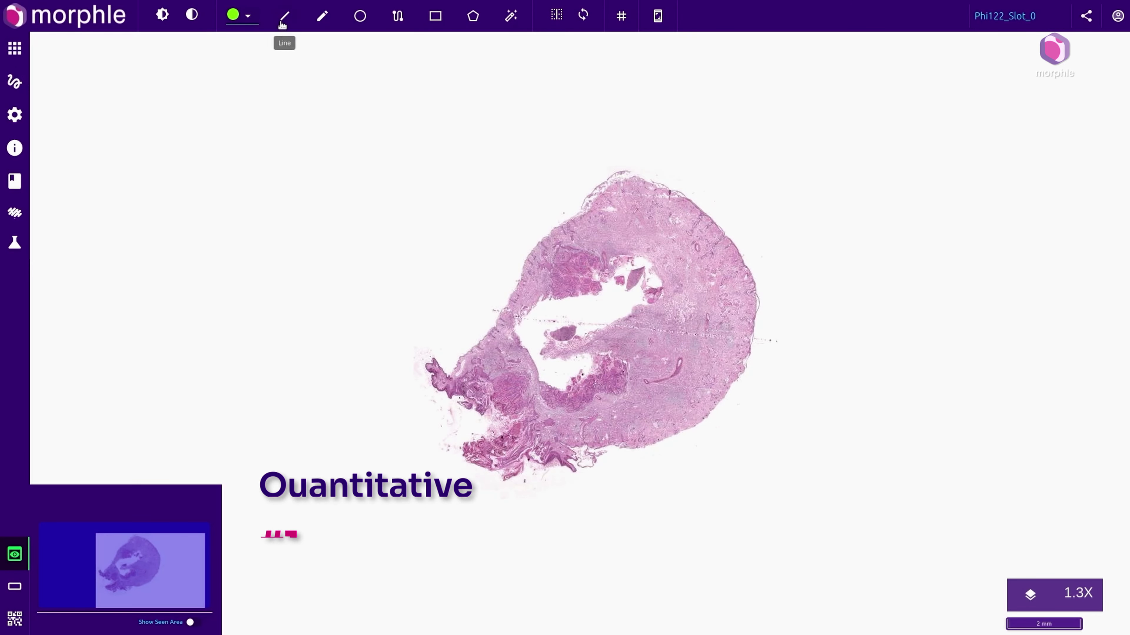
# Step: Measure the tumour's perpendicular distance to the green margin line: 1.53 mm at 90°
pyautogui.scroll(4, 451, 388)
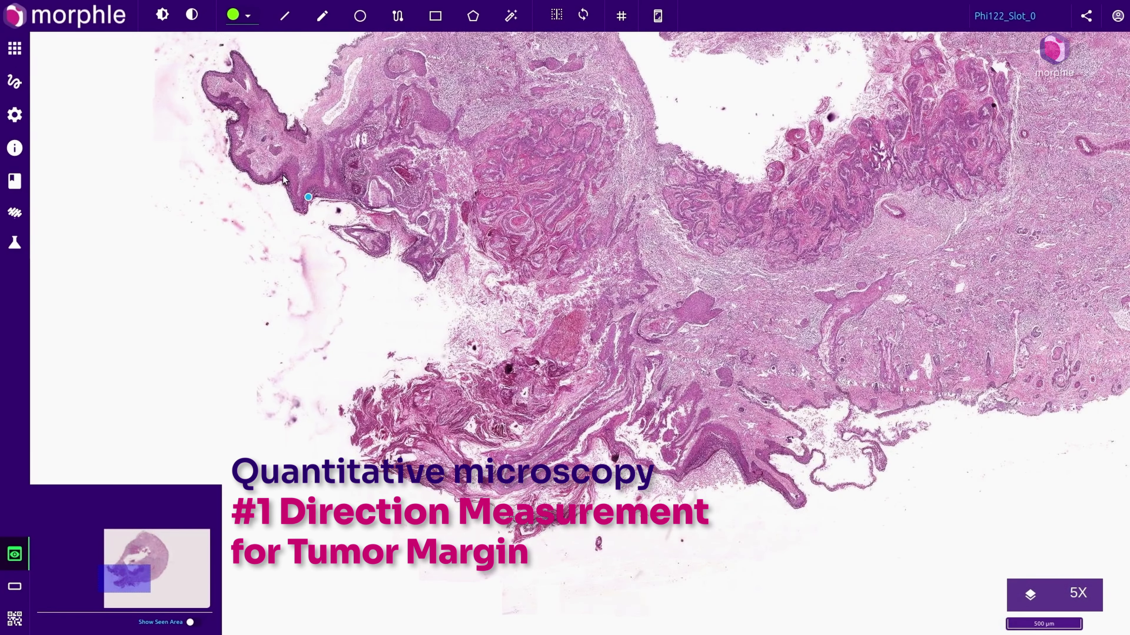
pyautogui.moveTo(606, 395); pyautogui.dragTo(625, 474)
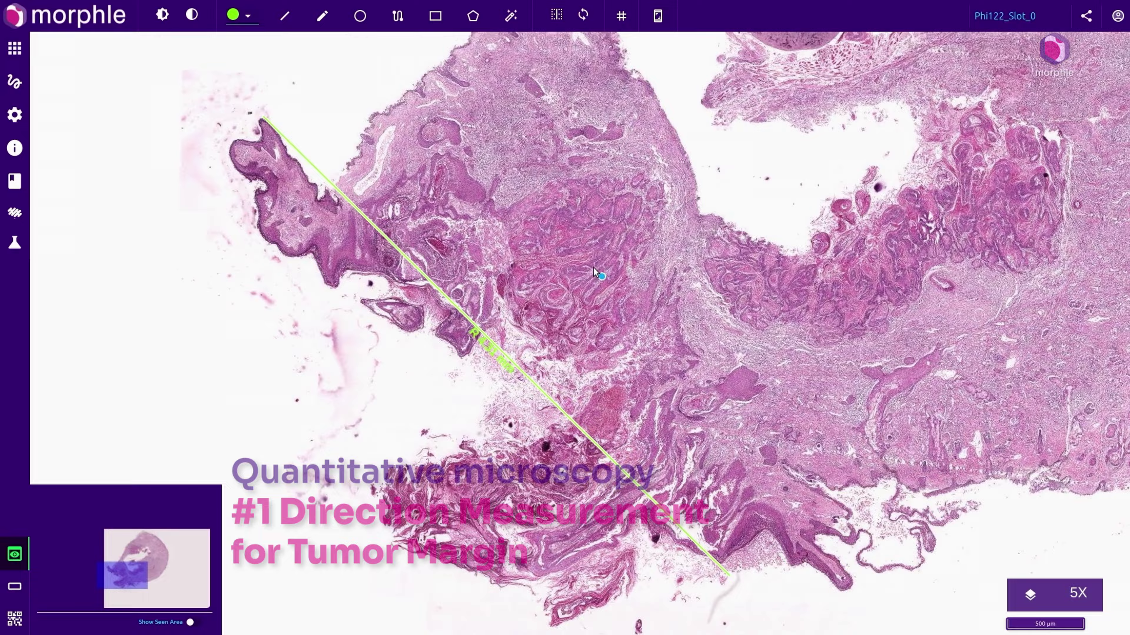
pyautogui.scroll(2, 623, 308)
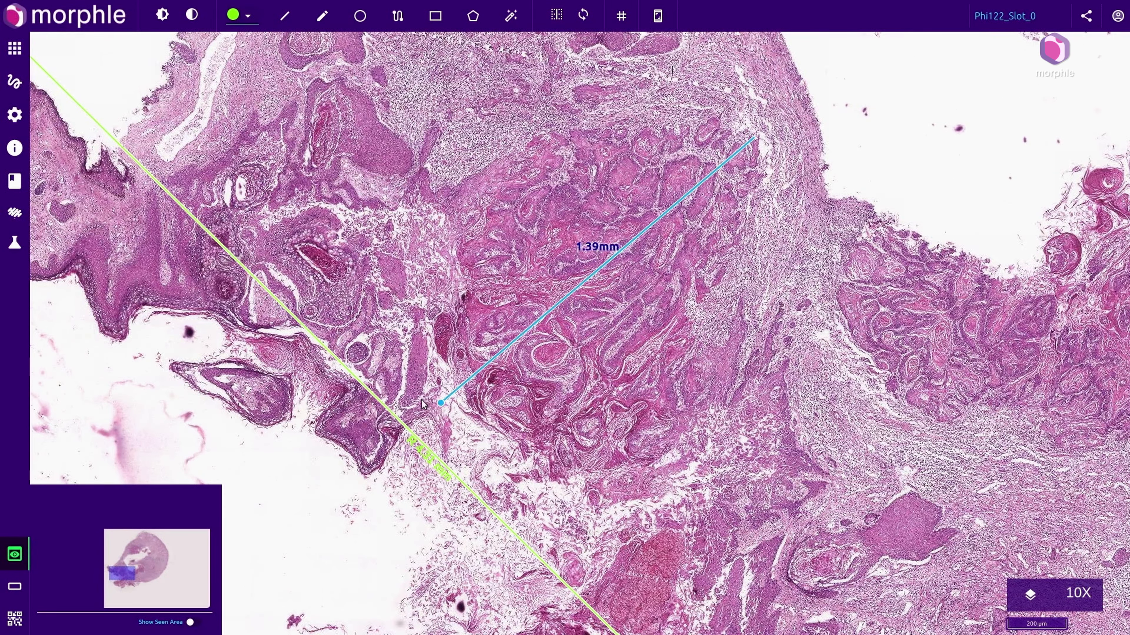
pyautogui.moveTo(440, 403); pyautogui.dragTo(350, 357)
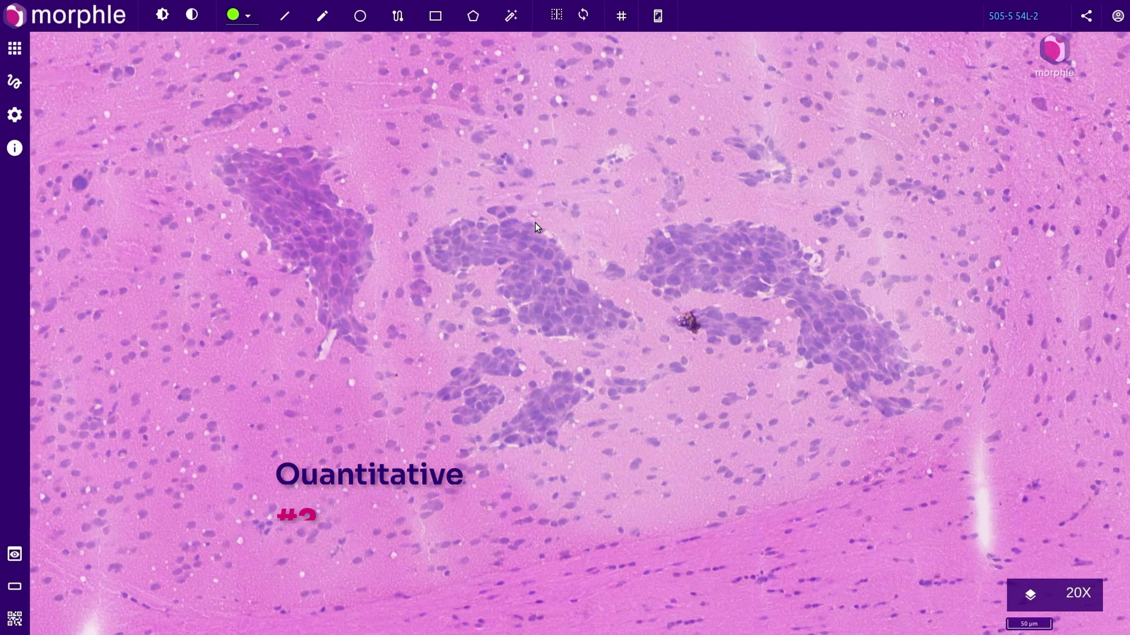
# Step: Outline the purple cell cluster with Pixel Flow and export the region annotations as a .csv file
pyautogui.click(539, 276)
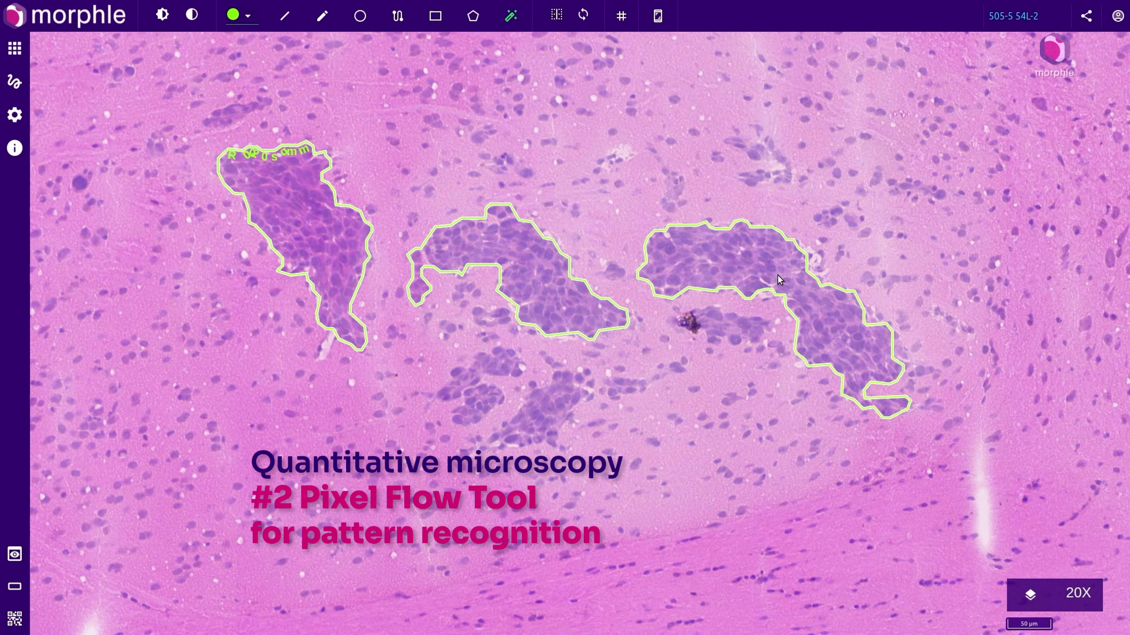
pyautogui.click(14, 82)
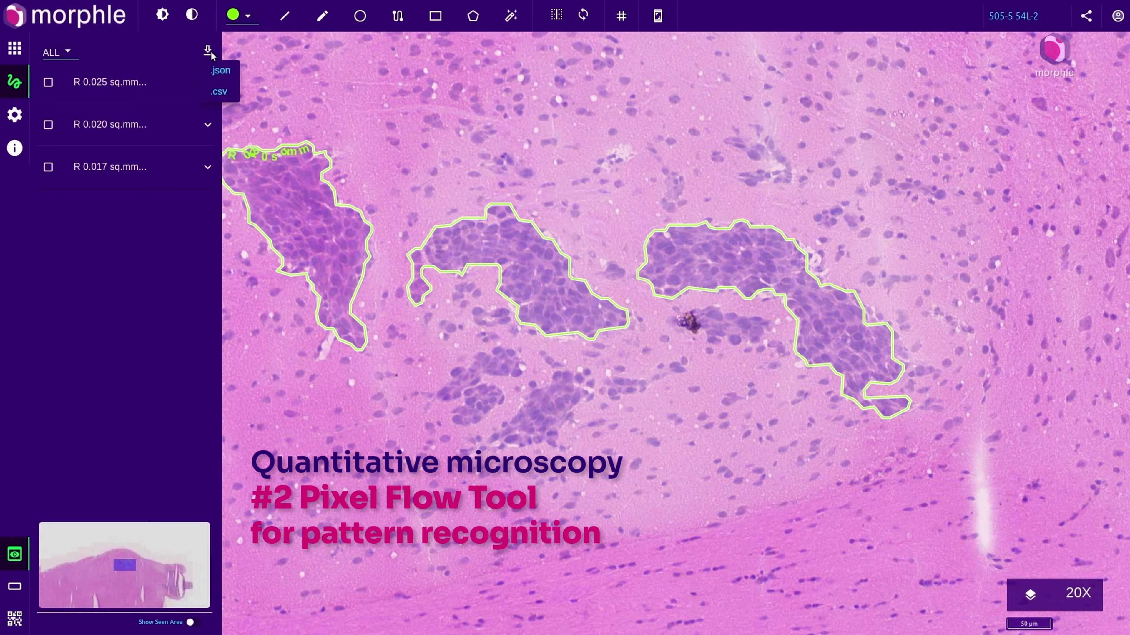
pyautogui.click(224, 92)
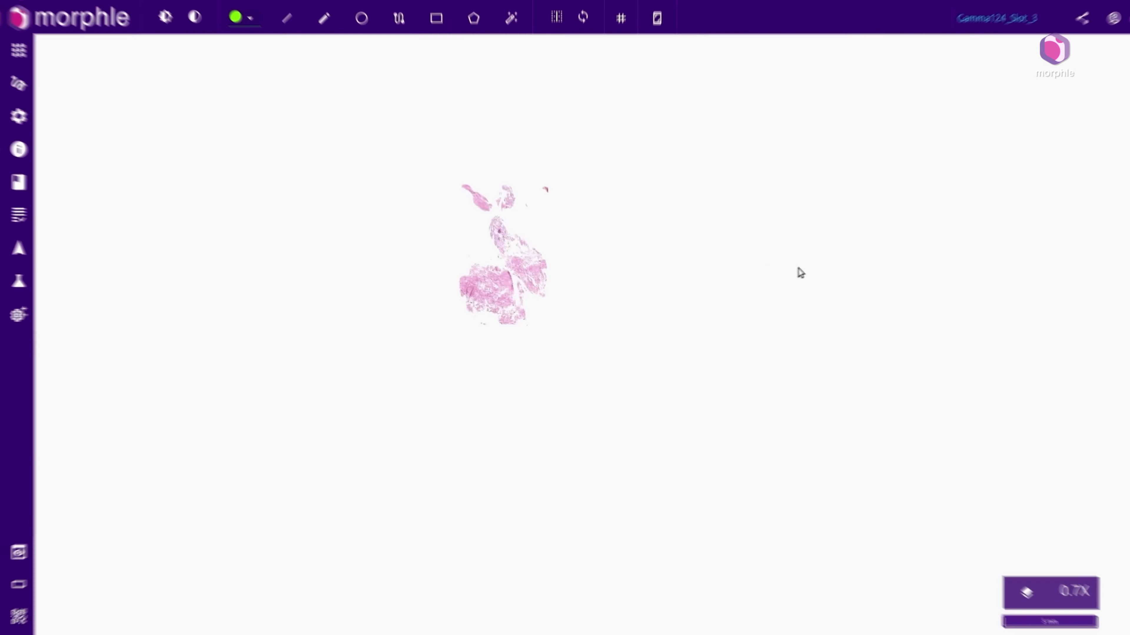
pyautogui.scroll(10, 504, 277)
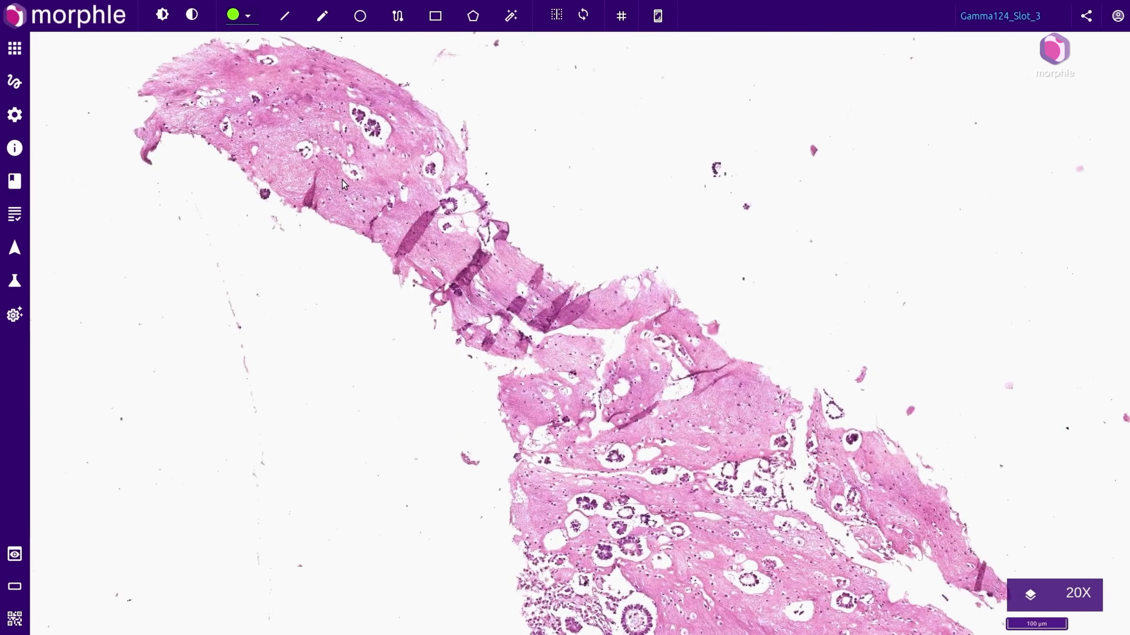
# Step: Circle the central tissue region for consultation and post a thank-you reply in its comments
pyautogui.scroll(5, 342, 184)
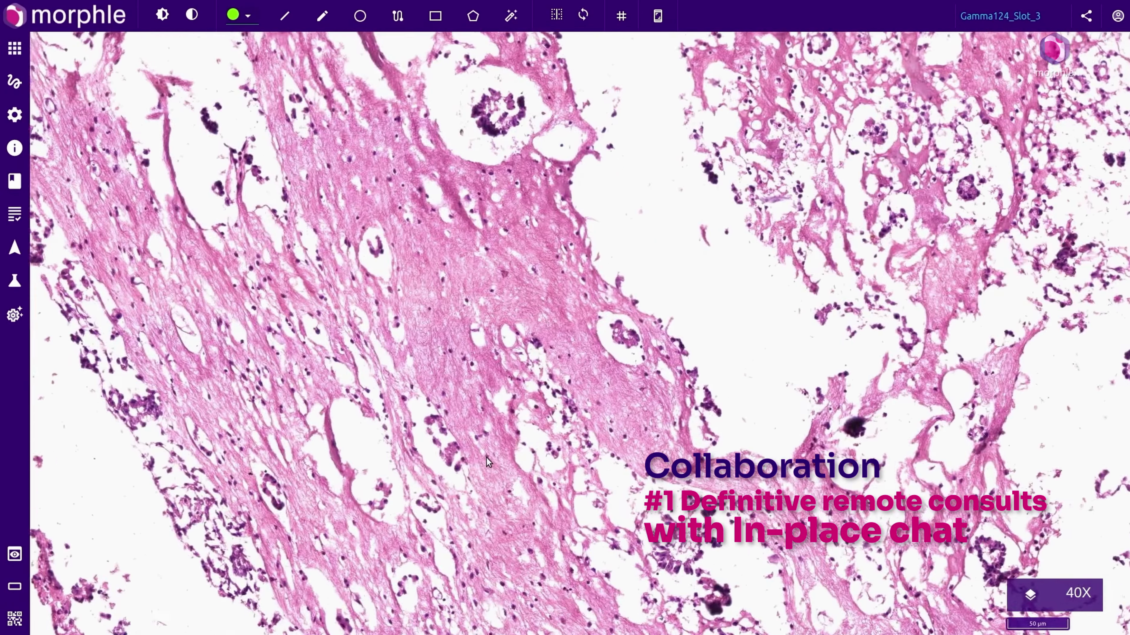
pyautogui.scroll(5, 488, 462)
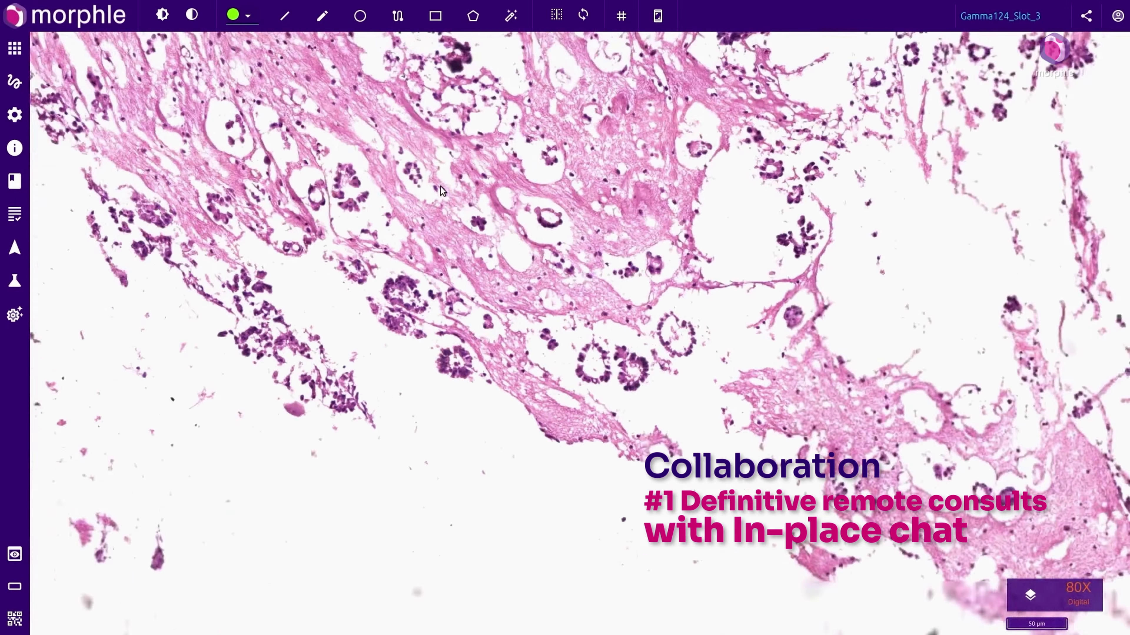
pyautogui.scroll(-10, 441, 190)
pyautogui.click(359, 16)
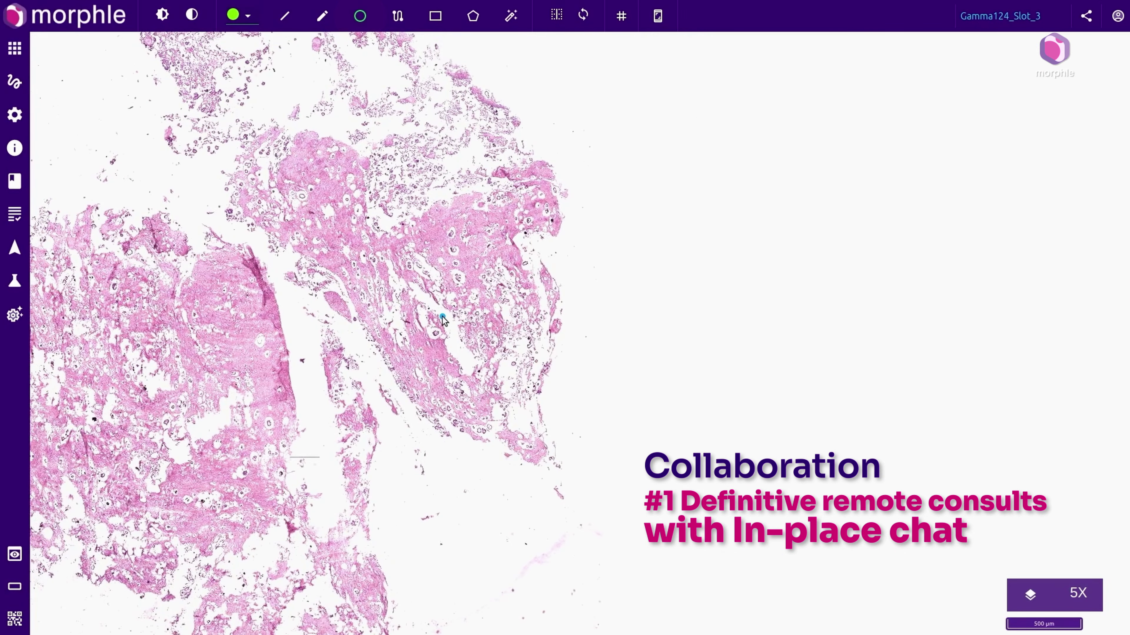
pyautogui.moveTo(439, 268)
pyautogui.mouseDown()
pyautogui.moveTo(603, 479)
pyautogui.moveTo(571, 431)
pyautogui.mouseUp()
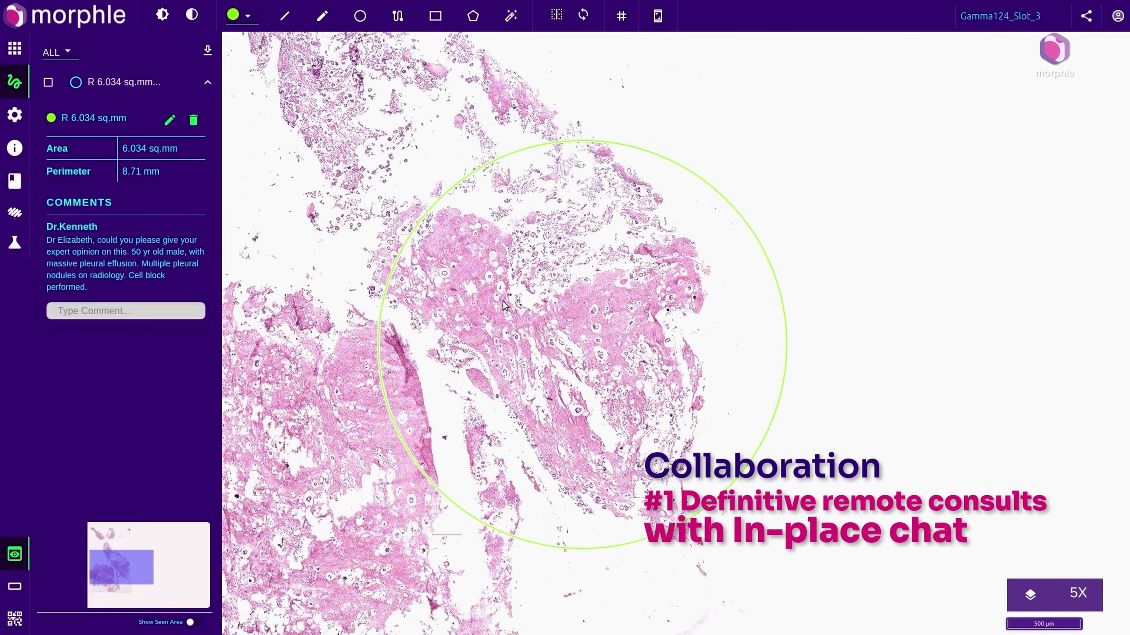
pyautogui.scroll(10, 504, 305)
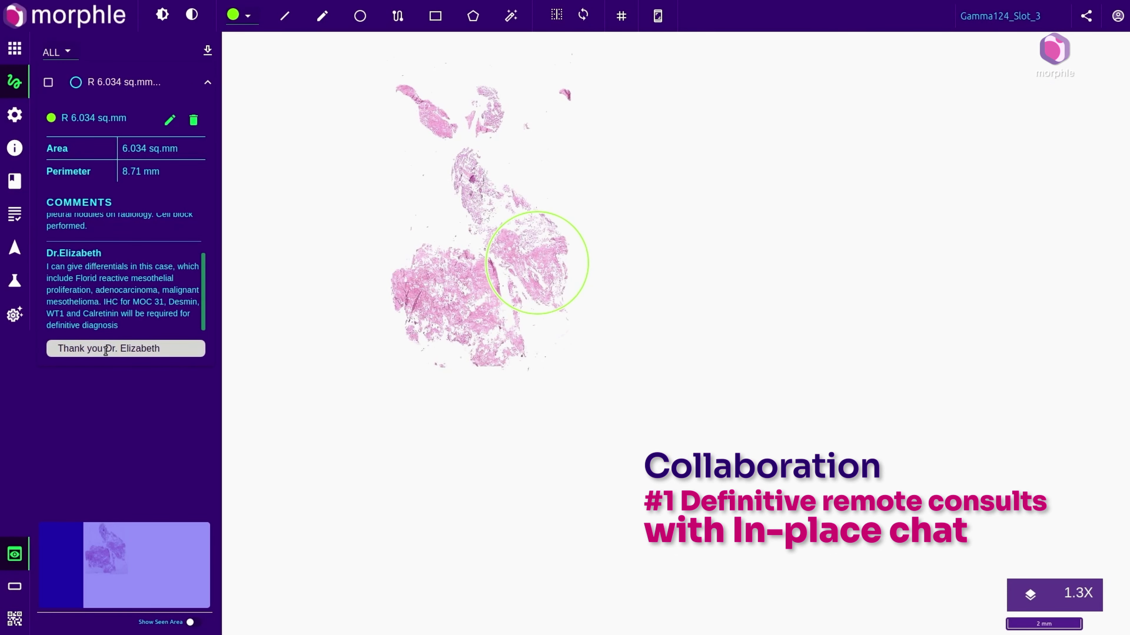
pyautogui.press('Return')
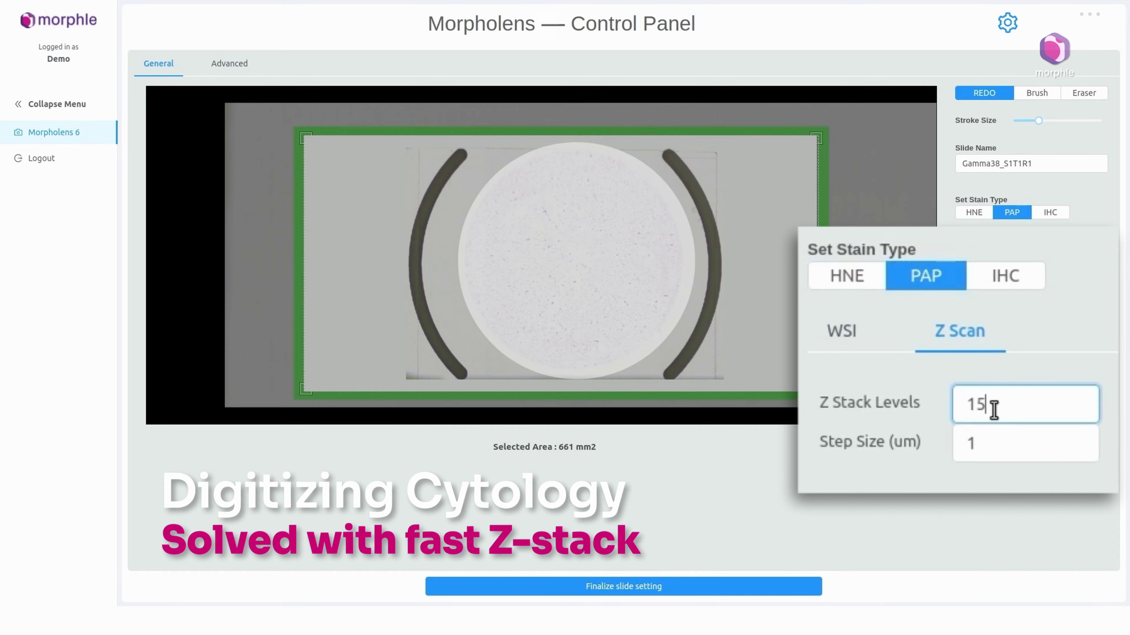
# Step: Set the PAP Z Scan to 15 stack levels and clear the Step Size field
pyautogui.click(988, 445)
pyautogui.press('BackSpace')
# Step: Enter a 2 µm step size and zoom into a cytology cell cluster at 80X
pyautogui.write('2')
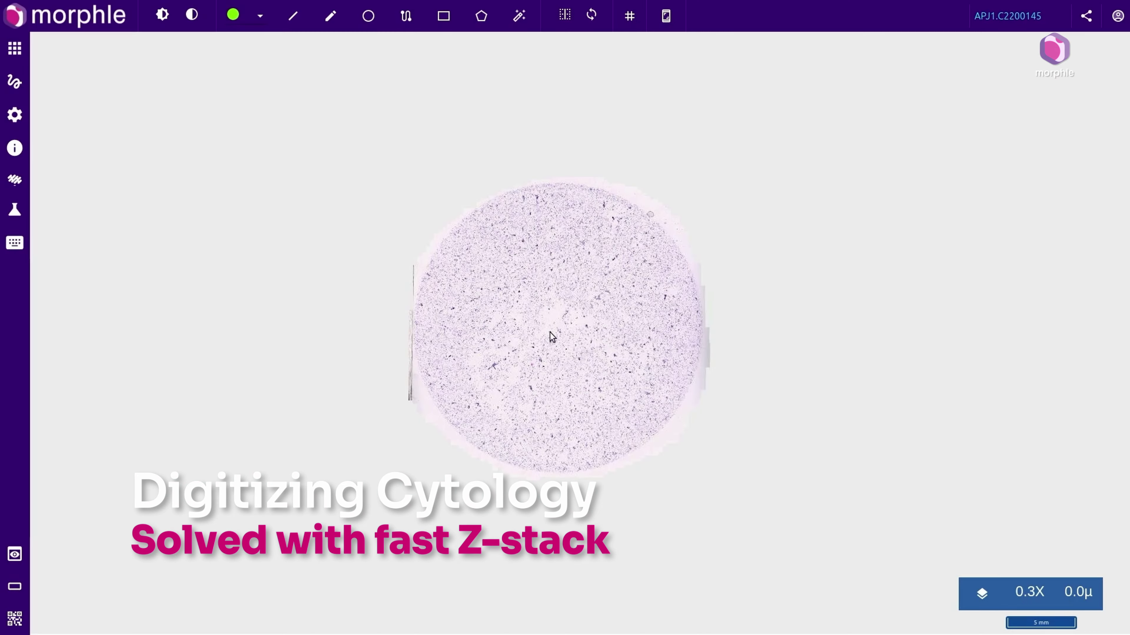
pyautogui.scroll(10, 550, 332)
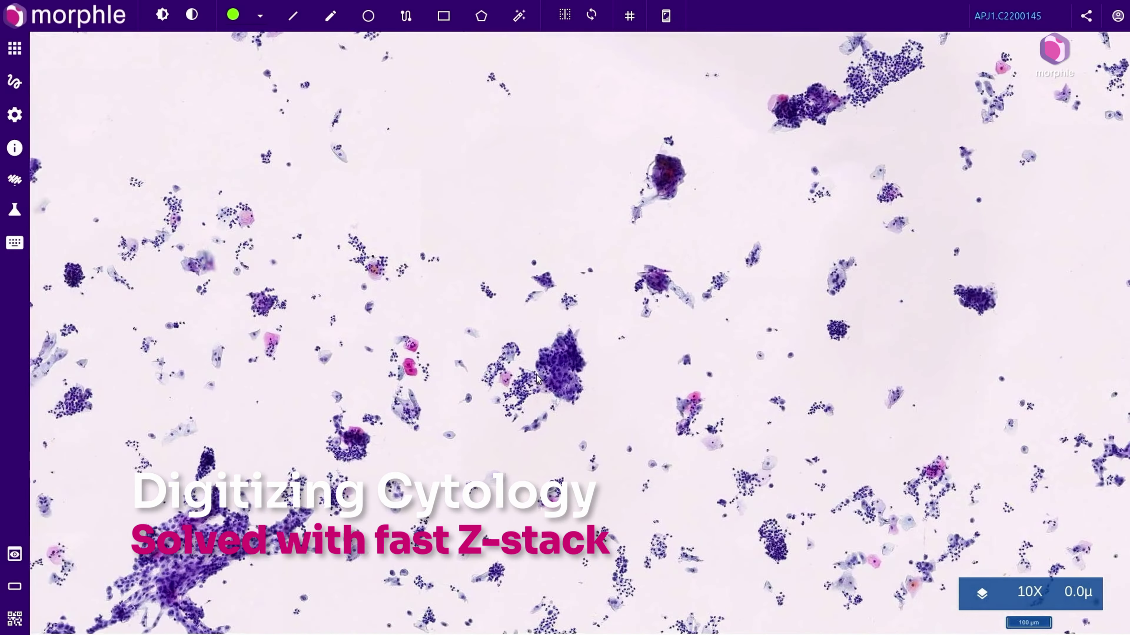
pyautogui.scroll(6, 536, 375)
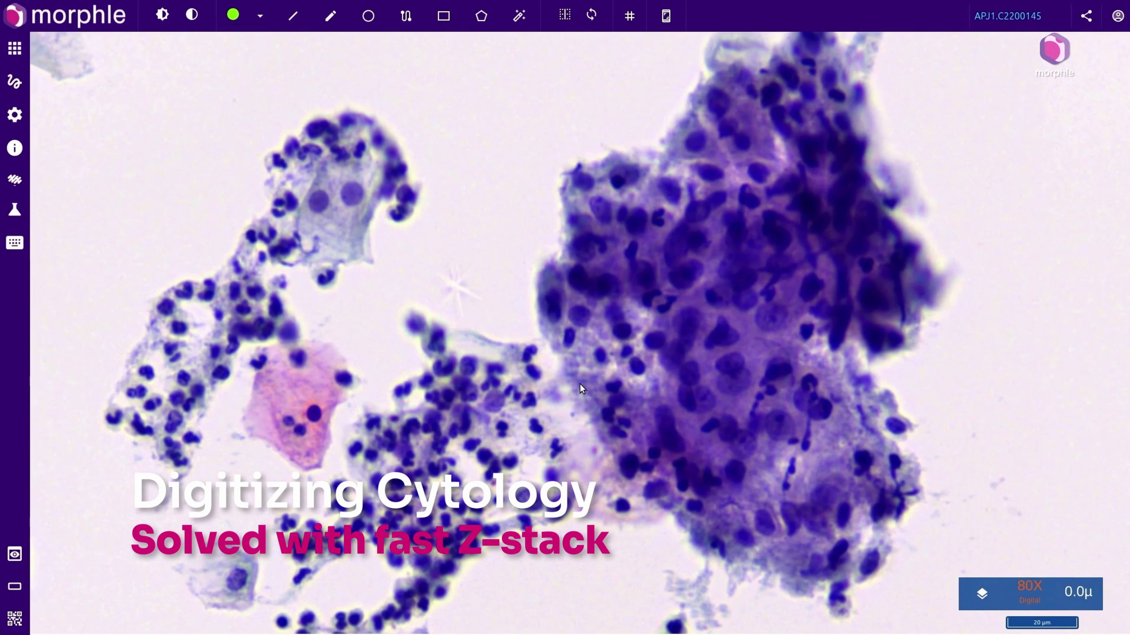
pyautogui.scroll(-6, 579, 384)
pyautogui.scroll(3, 496, 450)
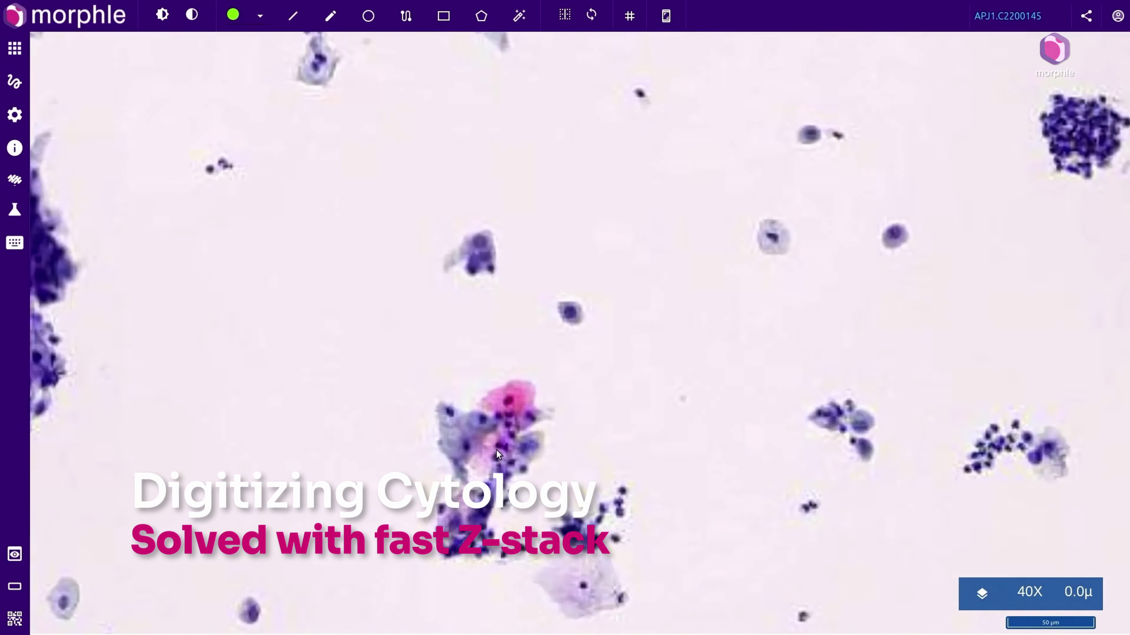
pyautogui.scroll(5, 496, 449)
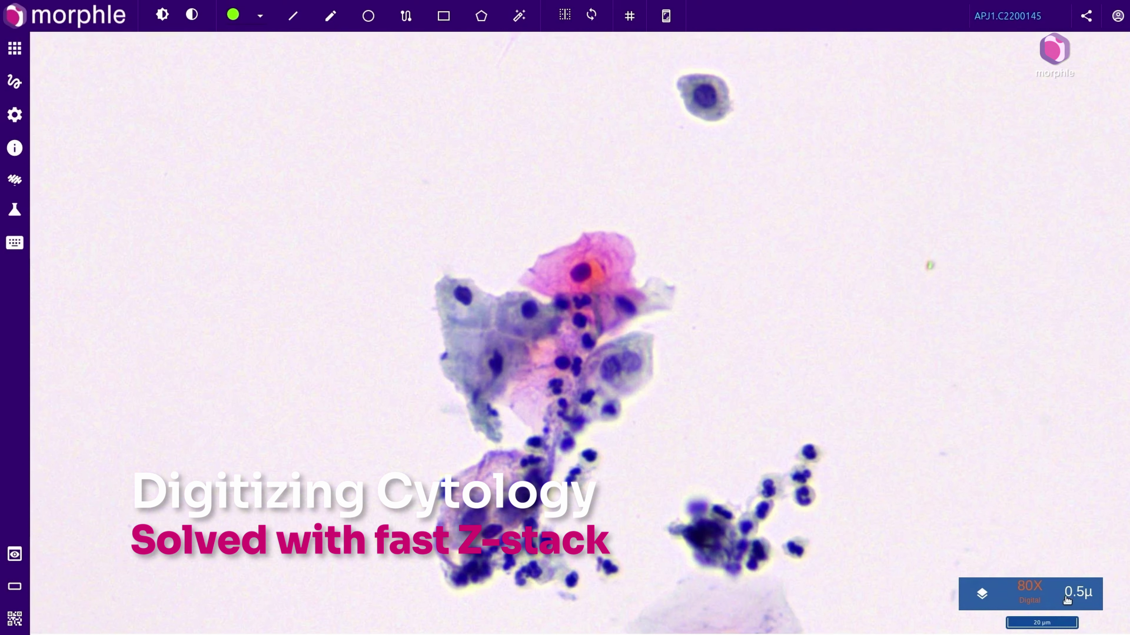
# Step: Raise the Z-stack focal plane five steps up to 6.5µ
pyautogui.click(1074, 596)
pyautogui.click(1075, 507)
pyautogui.click(1076, 507)
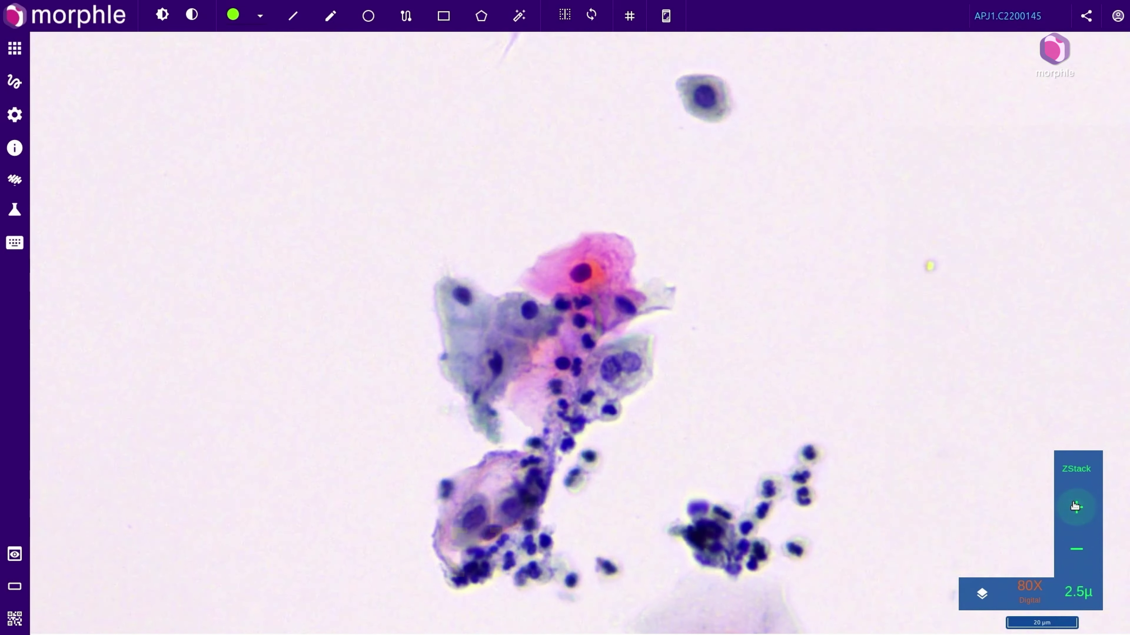
pyautogui.click(1076, 507)
pyautogui.click(1075, 507)
pyautogui.click(1075, 506)
pyautogui.click(1076, 507)
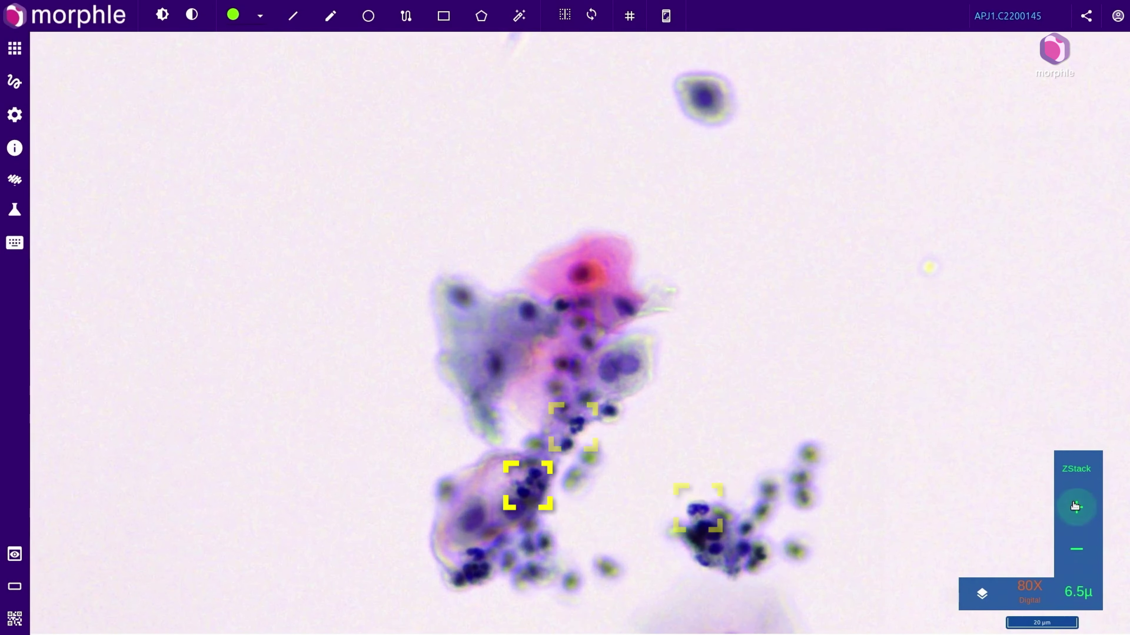
# Step: Lower the Z-stack focal plane five steps back to 0.5µ
pyautogui.click(1079, 554)
pyautogui.click(1078, 553)
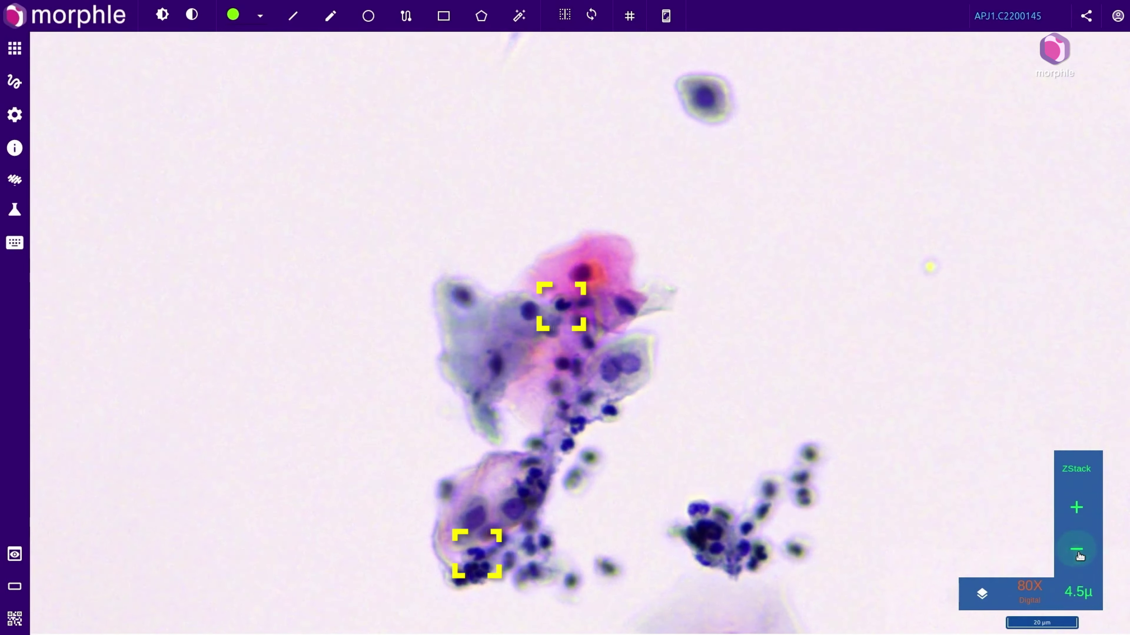
pyautogui.click(1078, 554)
pyautogui.click(1078, 554)
pyautogui.click(1078, 553)
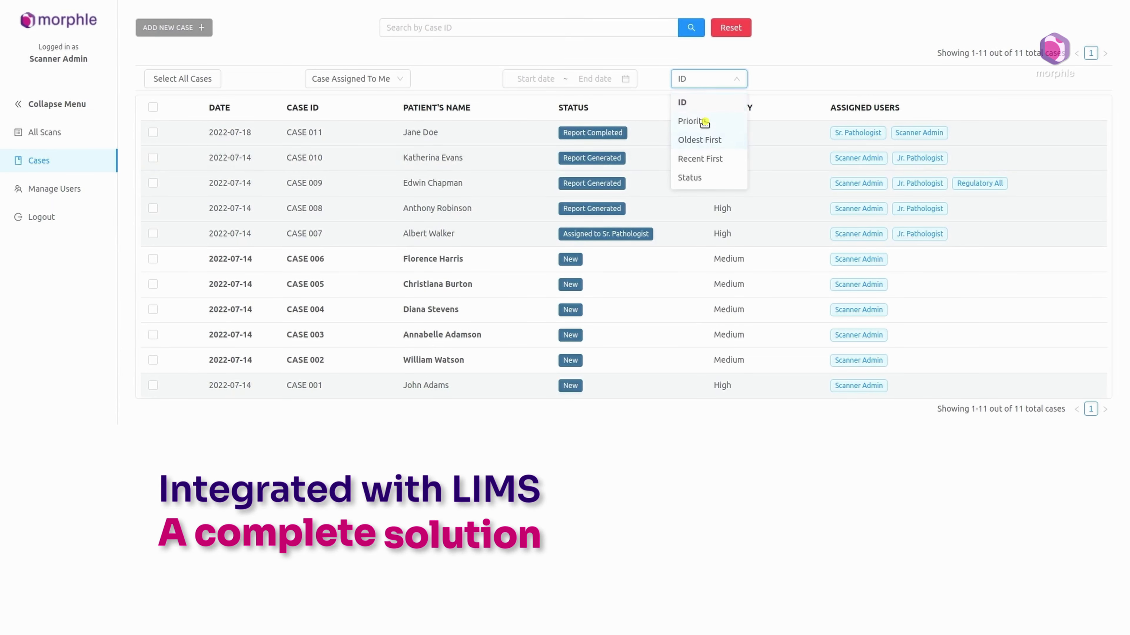
# Step: Sort the case list by Priority and open CASE 001 with its H&E slide active
pyautogui.click(702, 119)
pyautogui.click(608, 133)
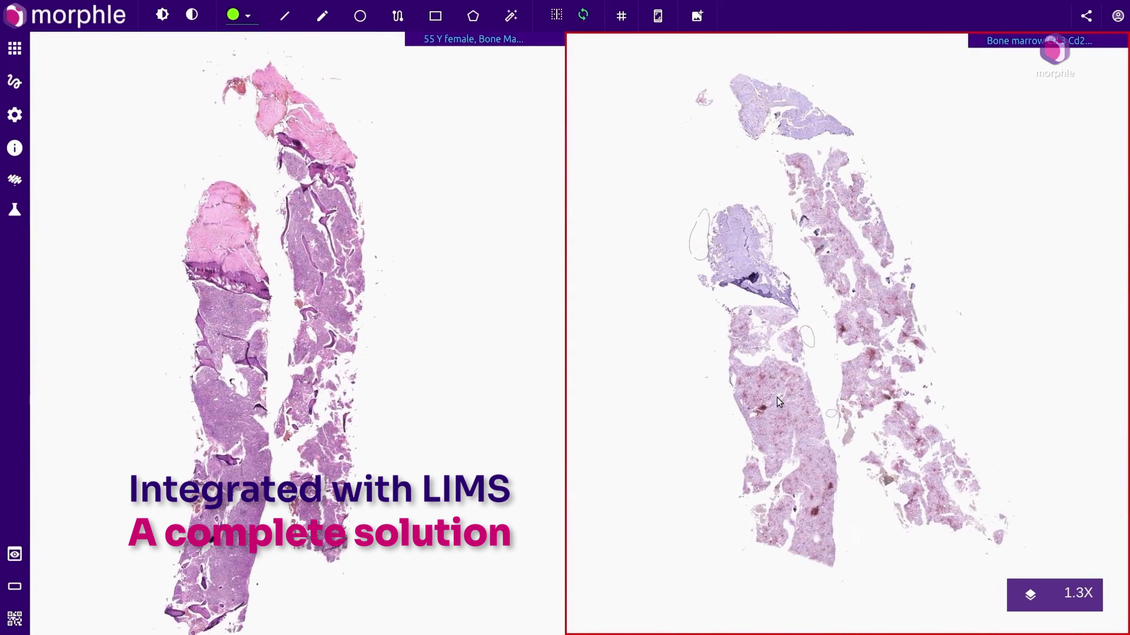
pyautogui.click(280, 378)
# Step: Zoom and pan the synchronised H&E and IHC bone marrow slides side by side
pyautogui.scroll(5, 285, 376)
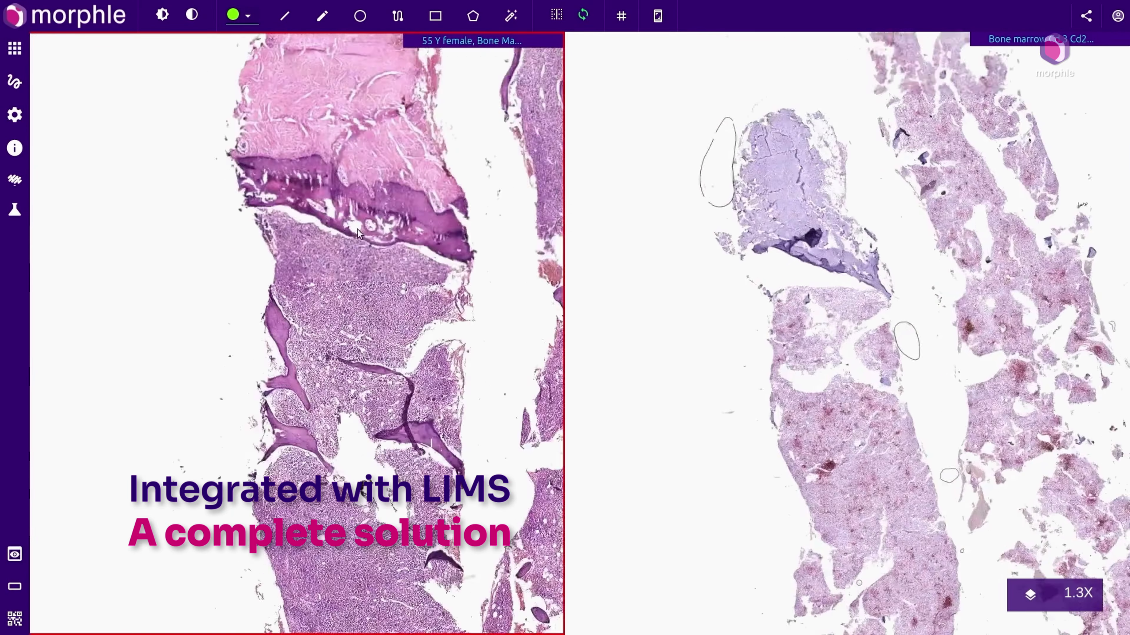
pyautogui.scroll(-3, 344, 367)
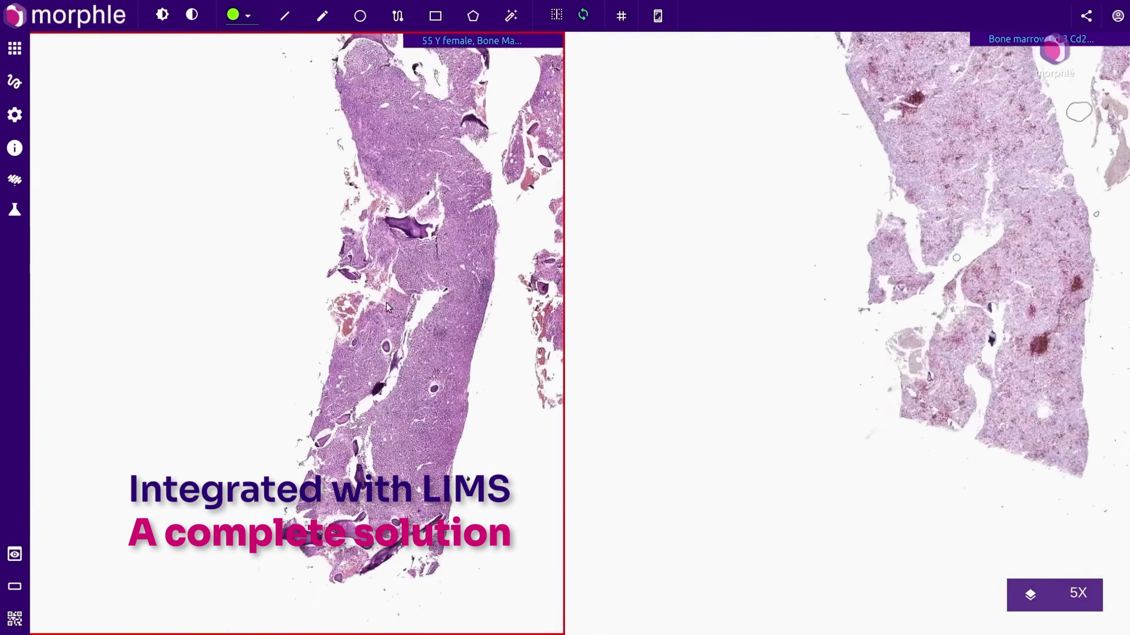
pyautogui.scroll(6, 996, 327)
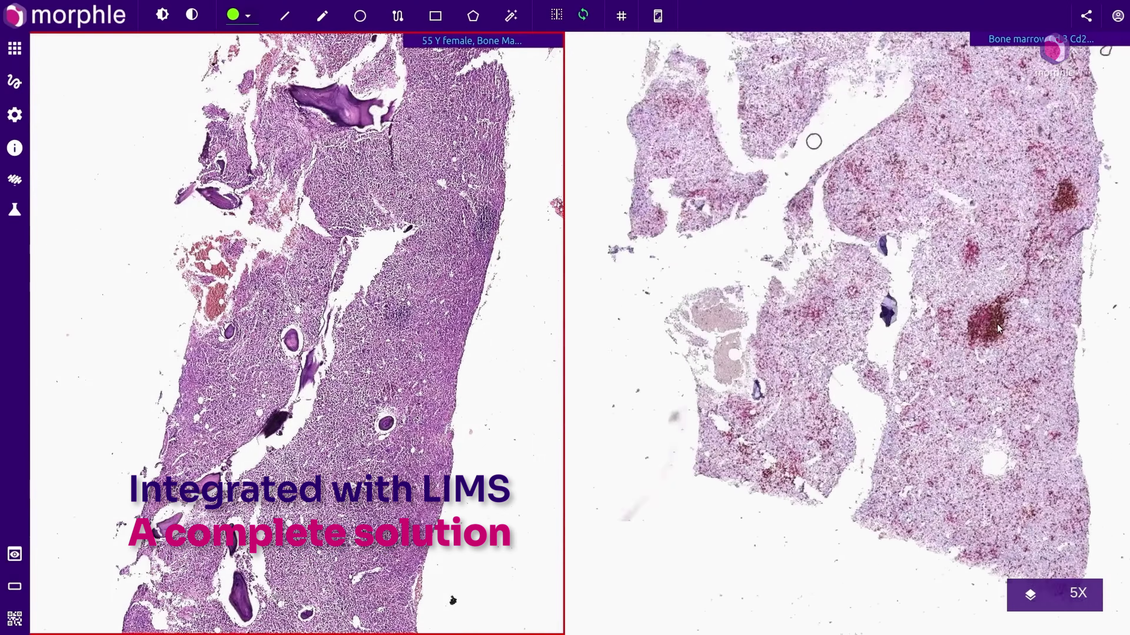
pyautogui.scroll(2, 996, 328)
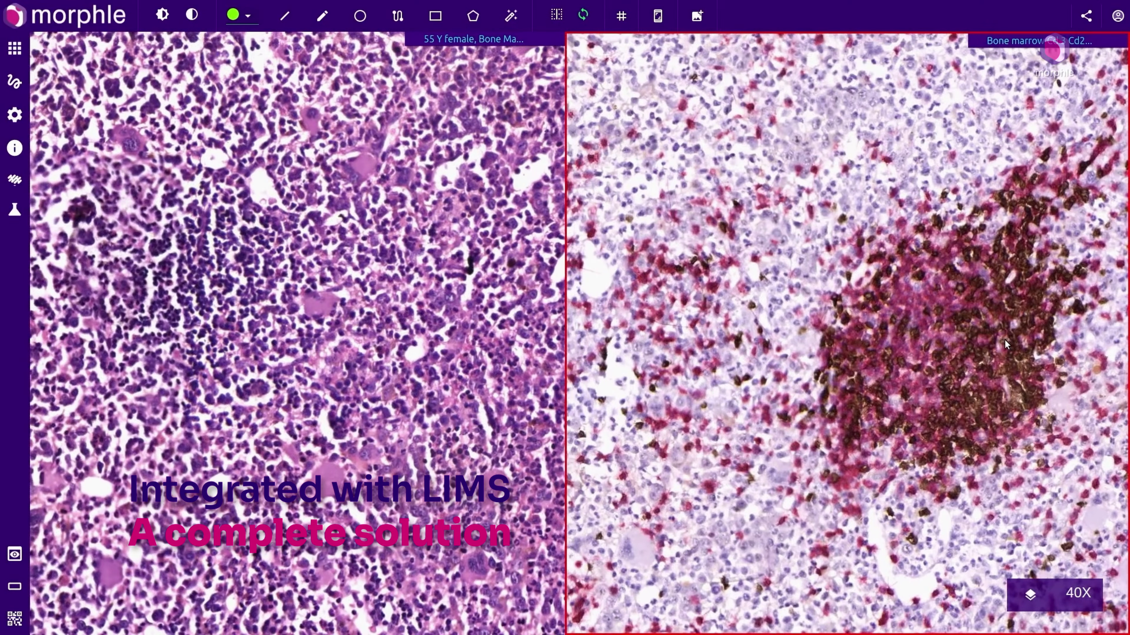
pyautogui.scroll(-3, 1005, 340)
pyautogui.scroll(2, 935, 212)
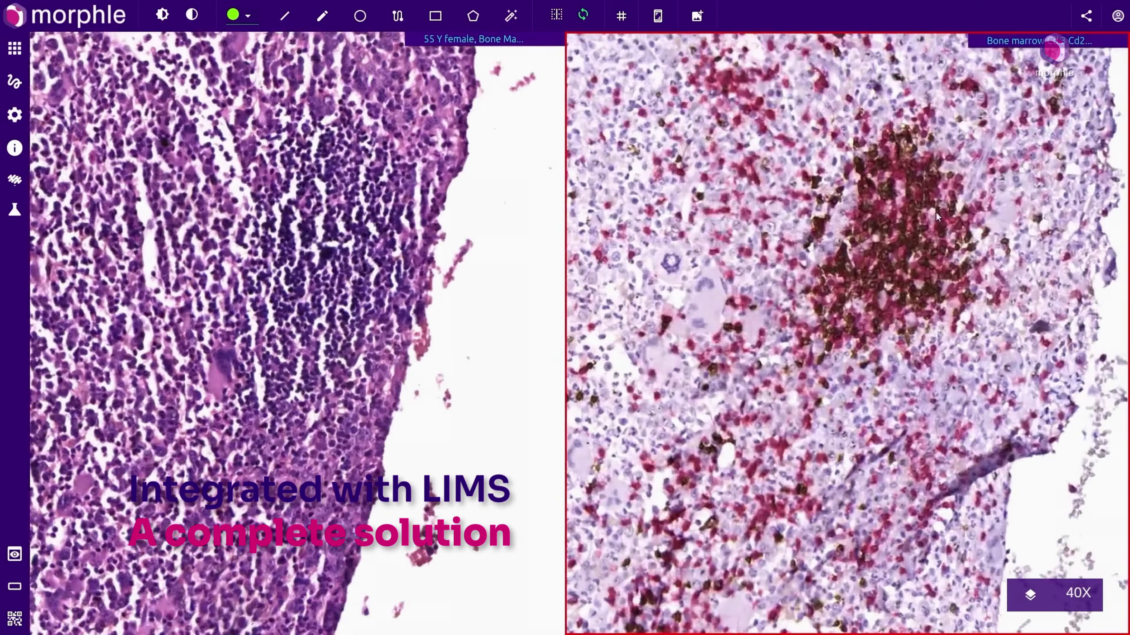
pyautogui.moveTo(935, 212); pyautogui.dragTo(893, 354)
pyautogui.scroll(2, 891, 355)
pyautogui.scroll(-4, 890, 355)
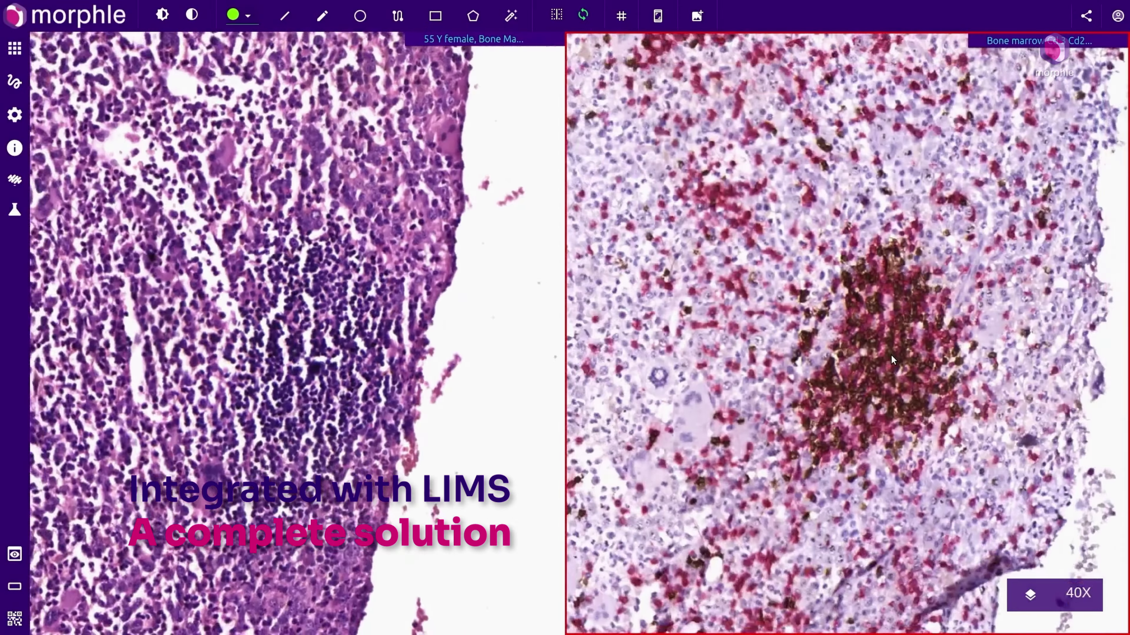
pyautogui.scroll(-5, 854, 290)
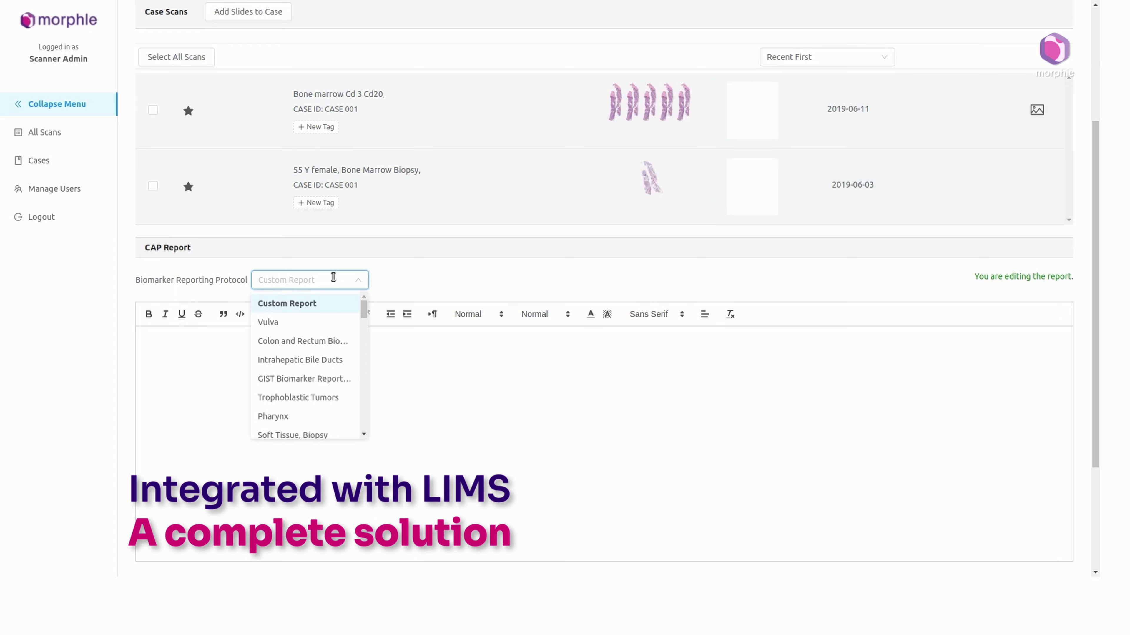
# Step: Select the Bone Marrow reporting protocol via 'bon' and scroll through the loaded CAP report
pyautogui.write('bon')
pyautogui.click(285, 303)
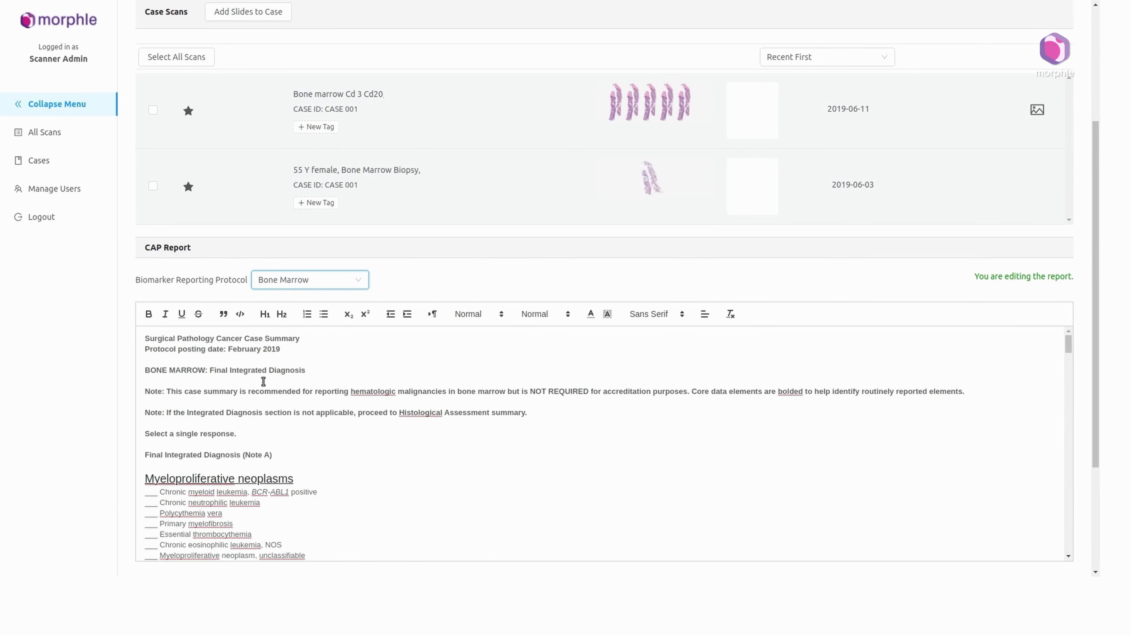
pyautogui.scroll(-15, 264, 382)
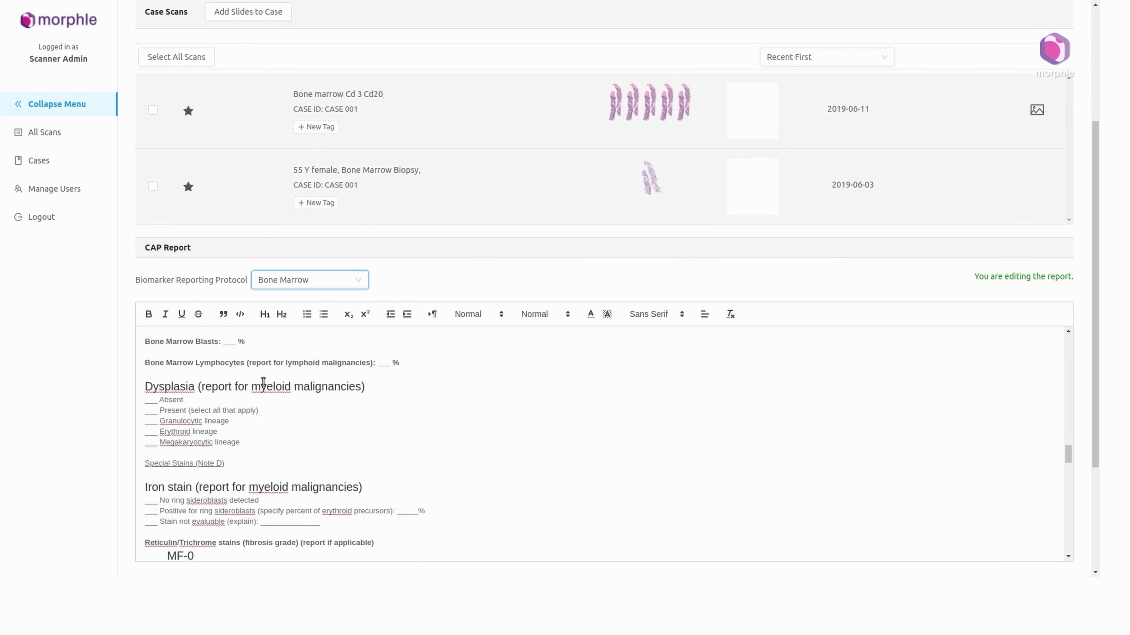
pyautogui.scroll(-20, 264, 381)
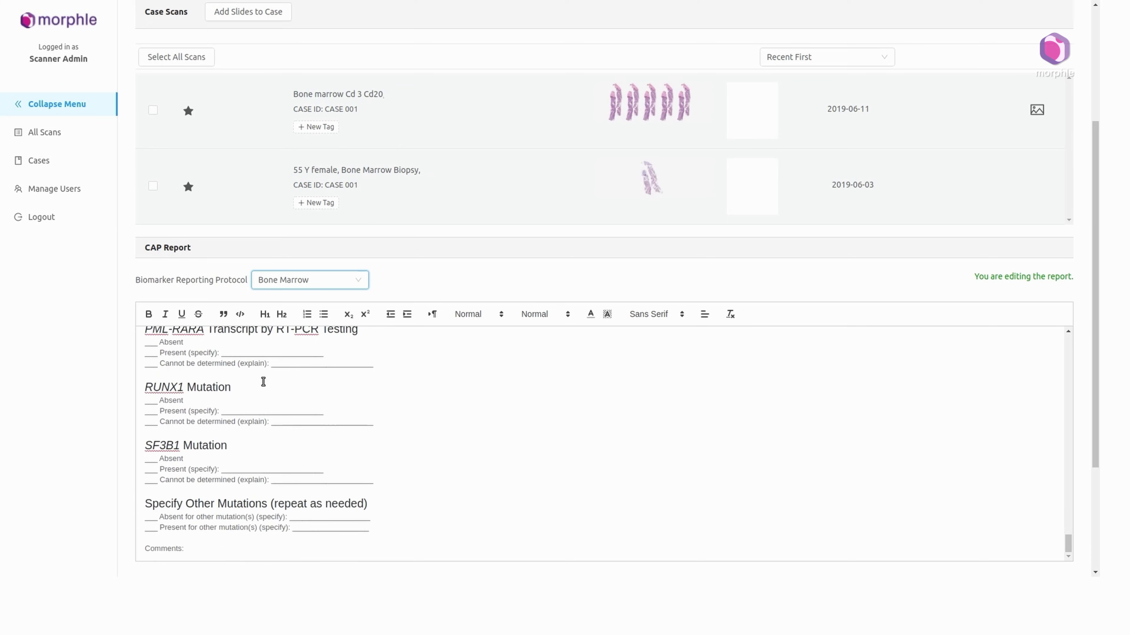